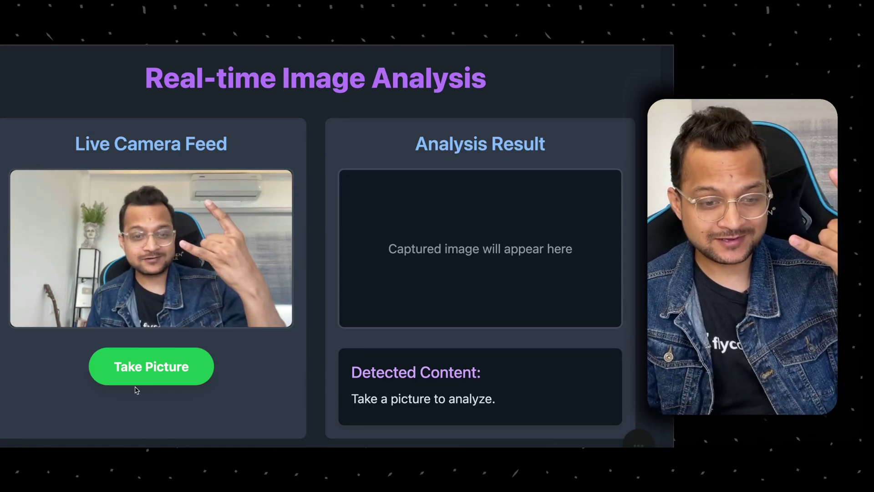
# Step: Take a webcam picture and scroll through the Detected Content results
pyautogui.click(147, 370)
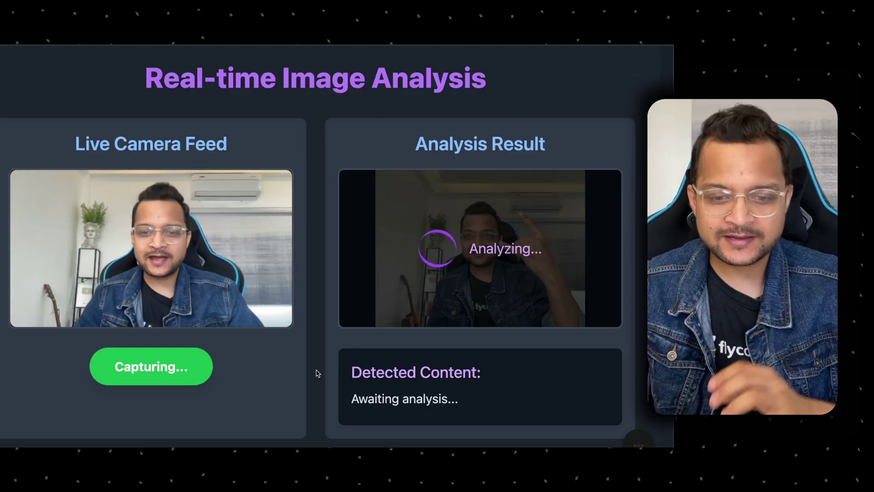
pyautogui.scroll(-3, 483, 376)
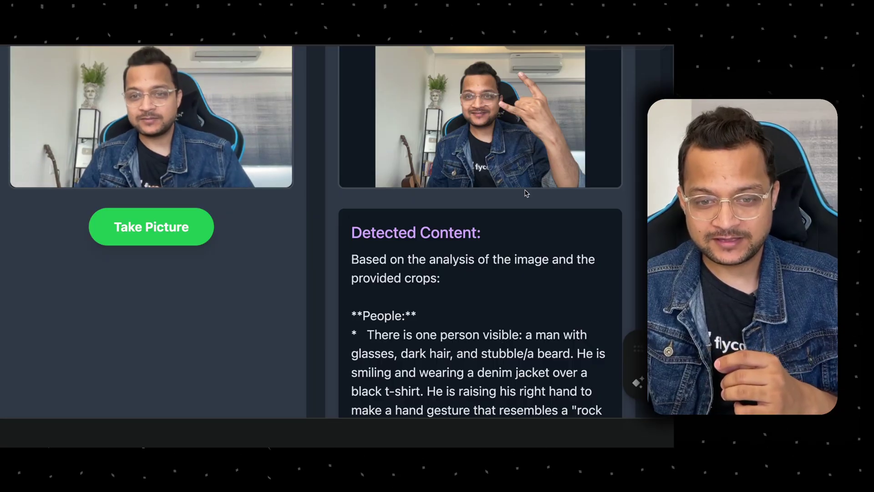
pyautogui.scroll(-1, 553, 274)
pyautogui.scroll(-5, 554, 275)
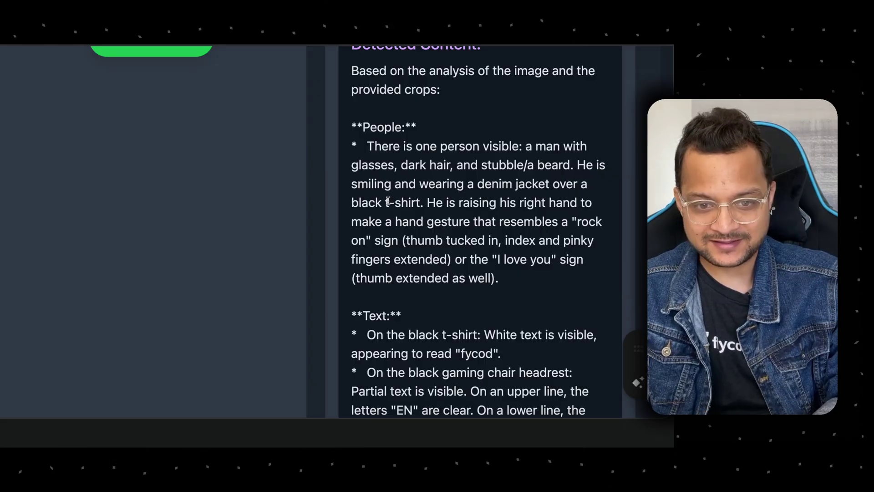
pyautogui.scroll(-1, 522, 202)
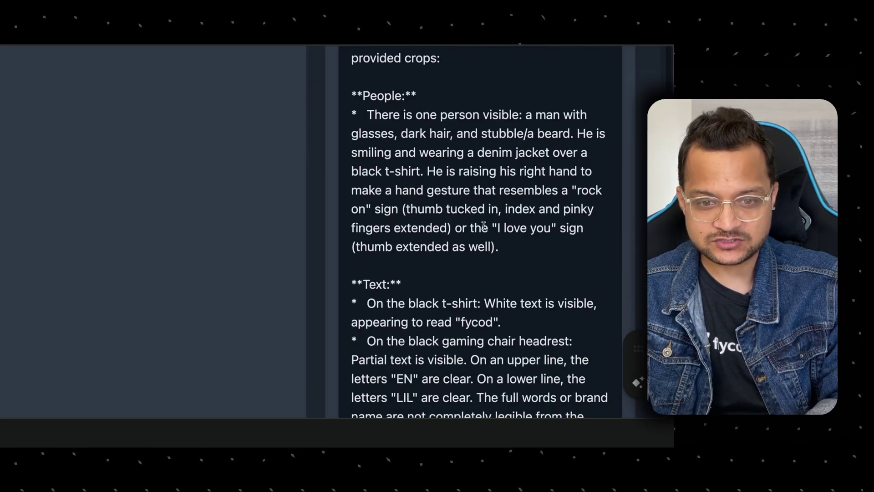
pyautogui.scroll(-2, 478, 187)
pyautogui.scroll(-2, 432, 171)
pyautogui.scroll(-1, 386, 155)
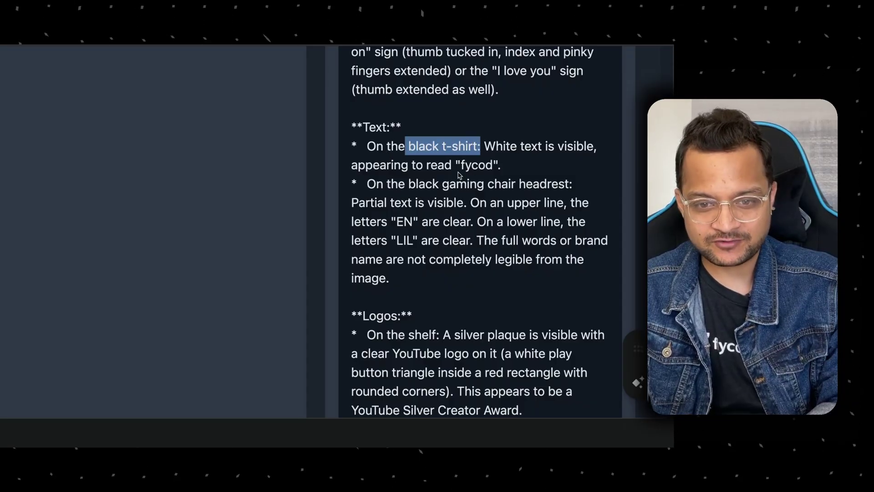
# Step: Highlight the detected t-shirt text and the logo description in the results
pyautogui.moveTo(459, 167); pyautogui.dragTo(472, 168)
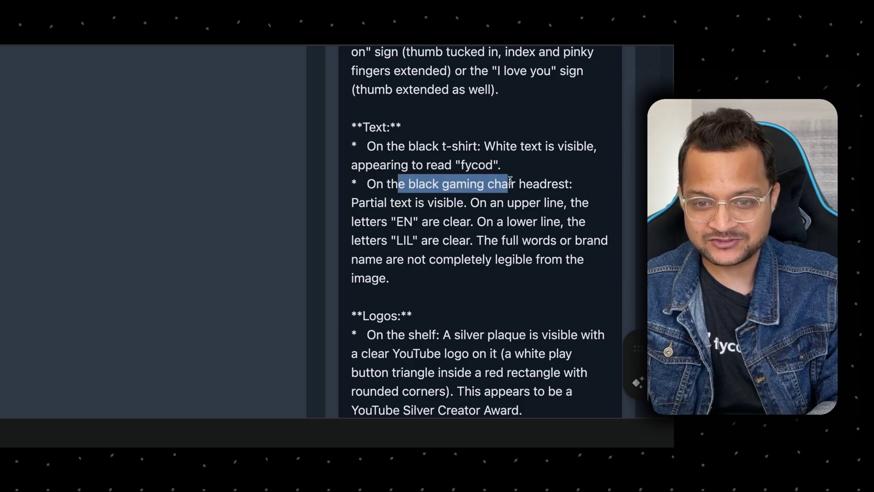
pyautogui.scroll(-1, 498, 224)
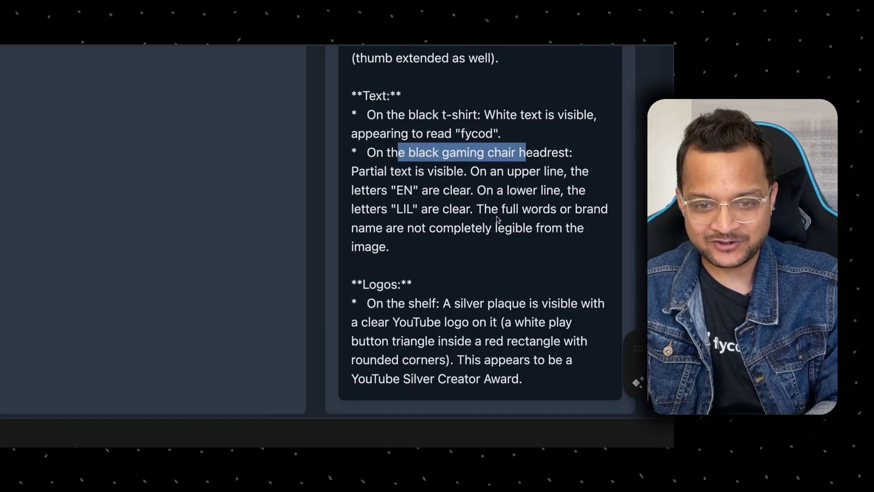
pyautogui.scroll(-1, 459, 235)
pyautogui.moveTo(455, 272); pyautogui.dragTo(462, 274)
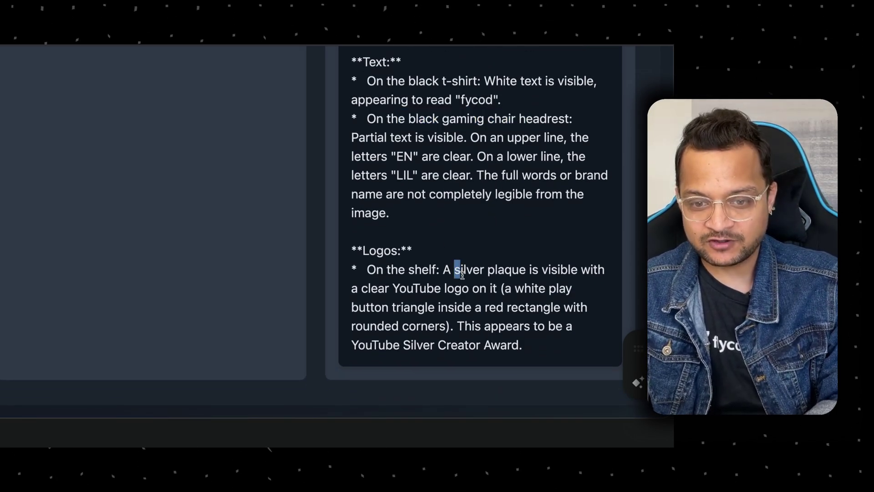
# Step: Highlight the silver plaque description in the detection results
pyautogui.moveTo(560, 274); pyautogui.dragTo(443, 292)
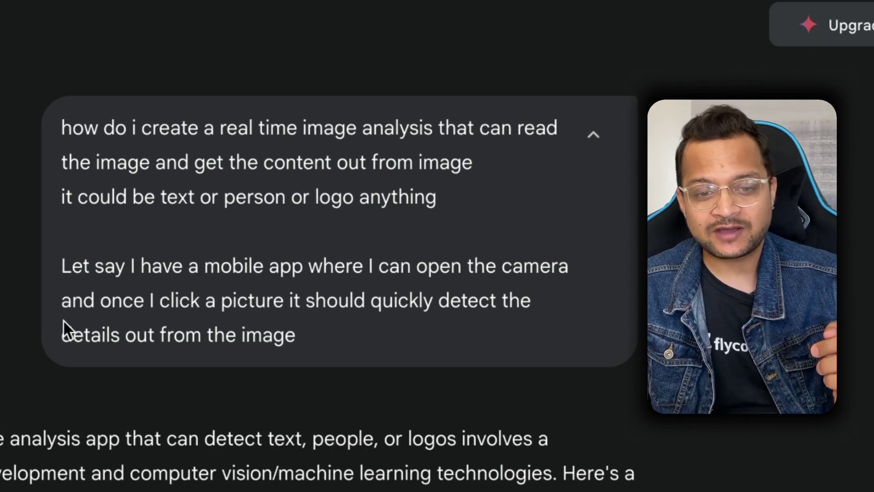
# Step: Highlight the original question and its mobile-app part, then clear the selection
pyautogui.moveTo(67, 332)
pyautogui.mouseDown()
pyautogui.moveTo(209, 254)
pyautogui.moveTo(5, 210)
pyautogui.mouseUp()
pyautogui.click(53, 195)
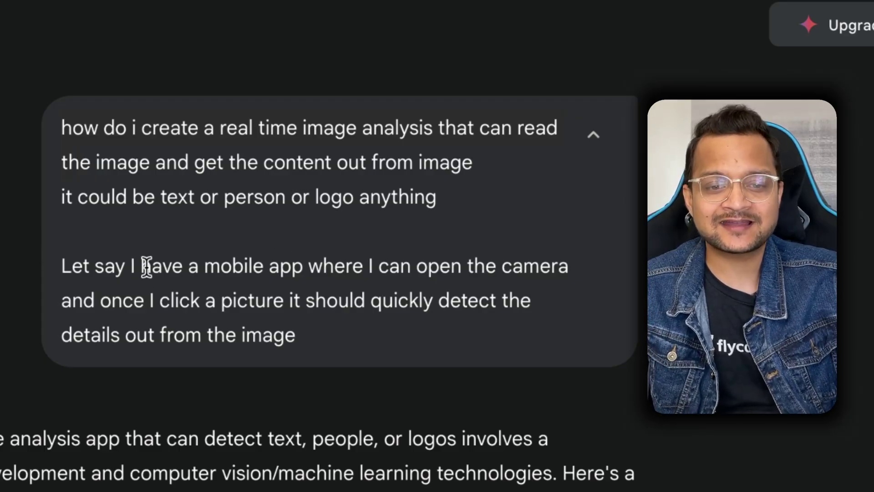
pyautogui.moveTo(146, 266); pyautogui.dragTo(365, 333)
pyautogui.click(386, 331)
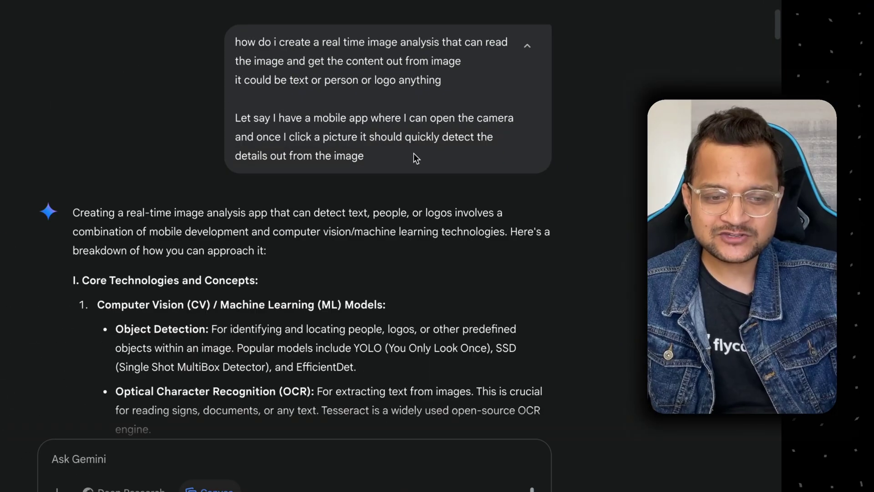
# Step: Scroll down the long answer to the React Real-time Image Analysis App card
pyautogui.scroll(-2, 413, 153)
pyautogui.scroll(-3, 413, 153)
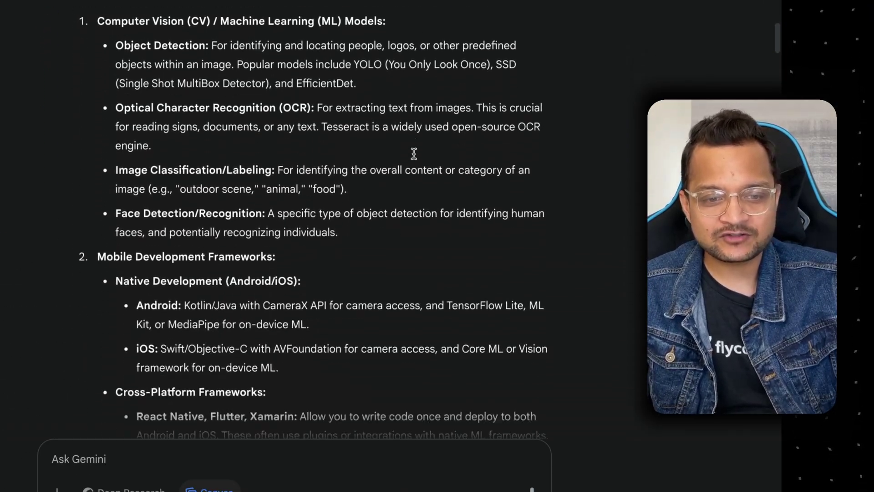
pyautogui.scroll(-2, 414, 153)
pyautogui.scroll(-3, 414, 153)
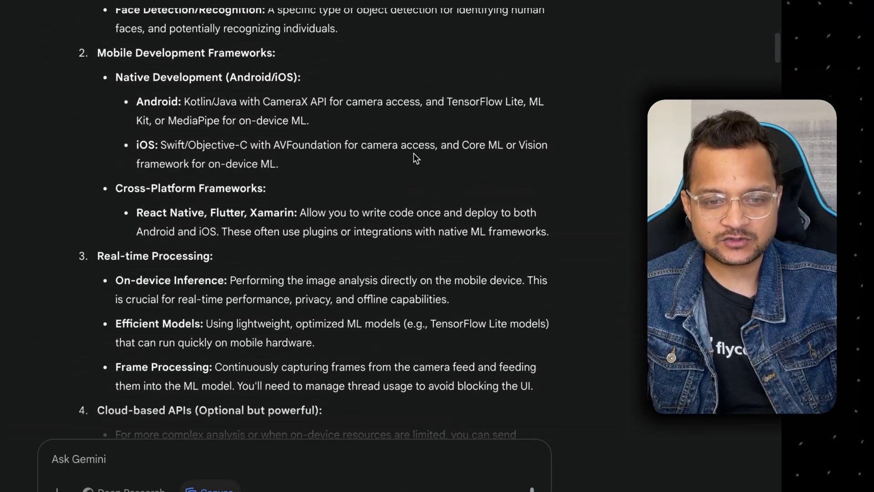
pyautogui.scroll(1, 414, 153)
pyautogui.scroll(5, 414, 153)
pyautogui.scroll(-1, 413, 153)
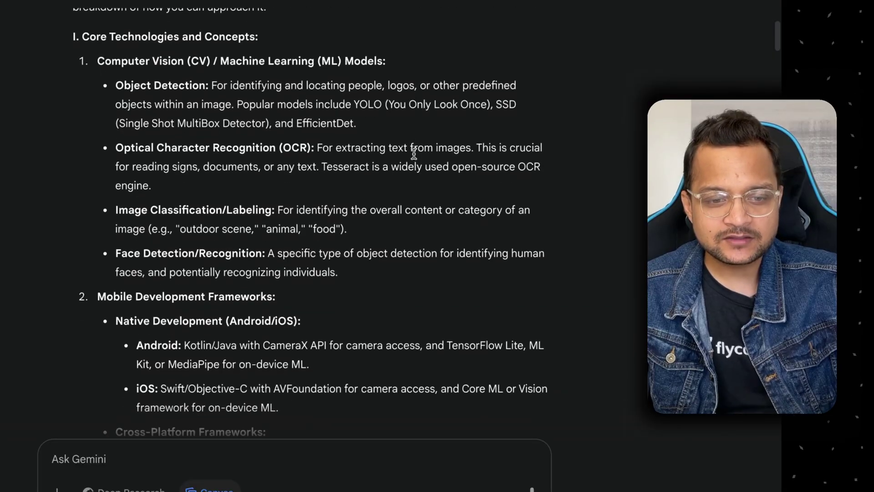
pyautogui.scroll(-3, 413, 153)
pyautogui.scroll(-3, 413, 153)
pyautogui.scroll(-2, 414, 154)
pyautogui.scroll(-1, 413, 153)
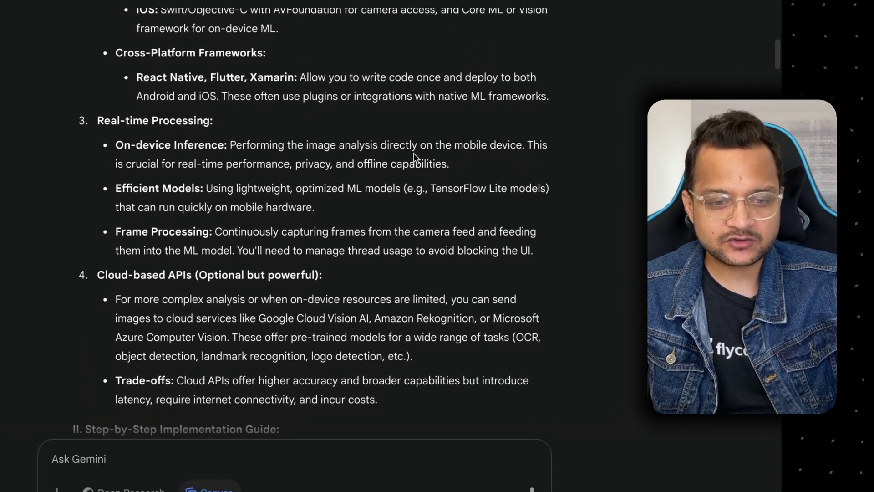
pyautogui.scroll(-2, 413, 153)
pyautogui.scroll(-3, 413, 154)
pyautogui.scroll(-4, 414, 154)
pyautogui.scroll(-3, 414, 153)
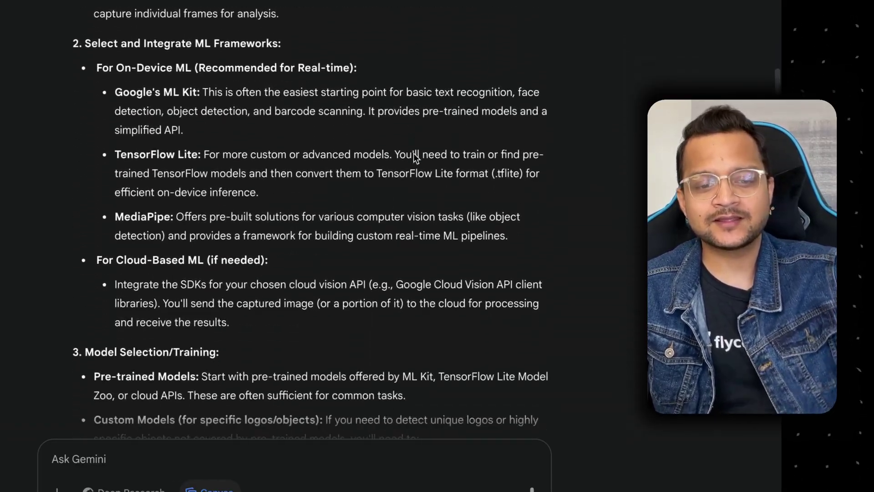
pyautogui.scroll(-3, 413, 153)
pyautogui.scroll(-2, 414, 153)
pyautogui.scroll(-3, 413, 153)
pyautogui.scroll(-2, 413, 153)
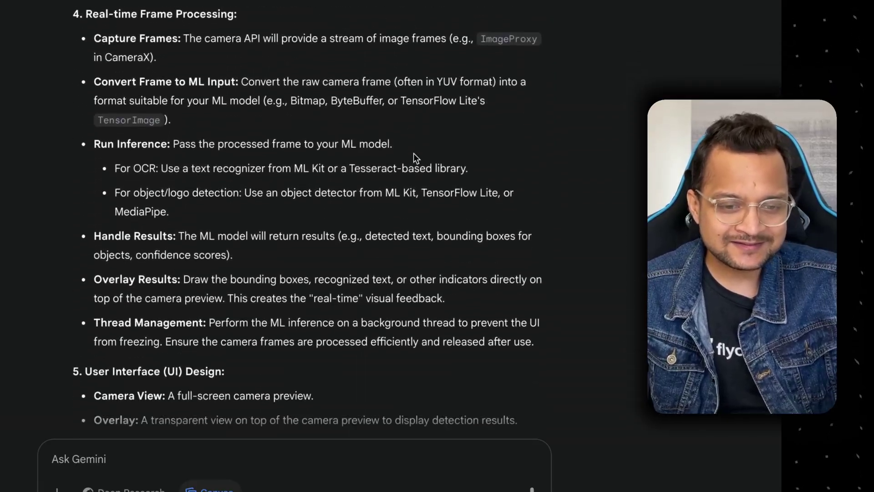
pyautogui.scroll(-3, 413, 153)
pyautogui.scroll(-3, 414, 153)
pyautogui.scroll(-4, 413, 153)
pyautogui.scroll(-3, 413, 153)
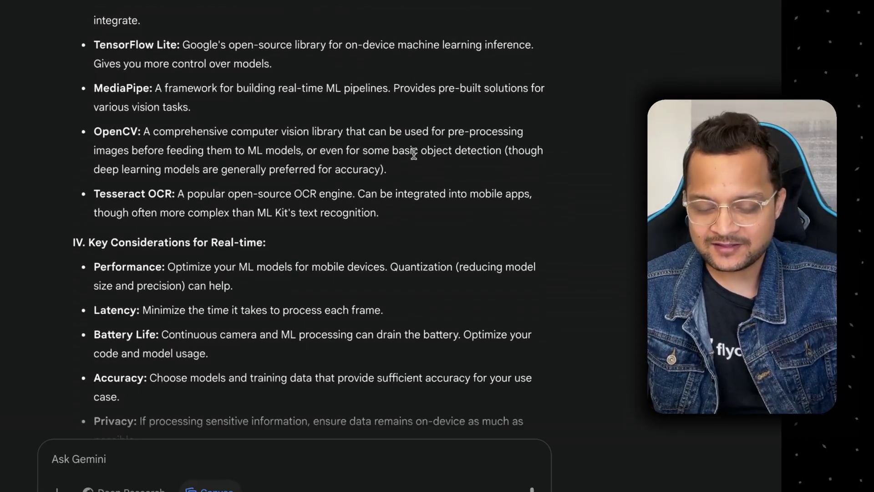
pyautogui.scroll(-8, 413, 157)
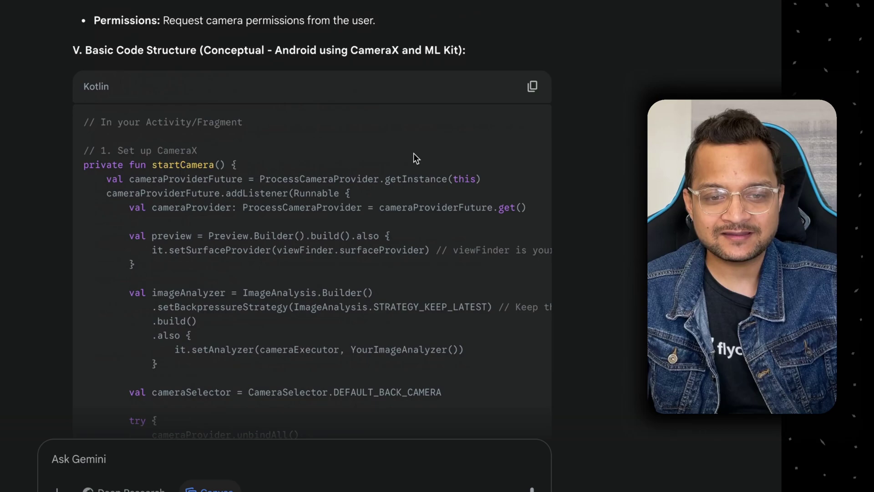
pyautogui.scroll(-1, 414, 153)
pyautogui.scroll(-8, 414, 153)
pyautogui.scroll(-15, 414, 153)
pyautogui.scroll(-3, 414, 153)
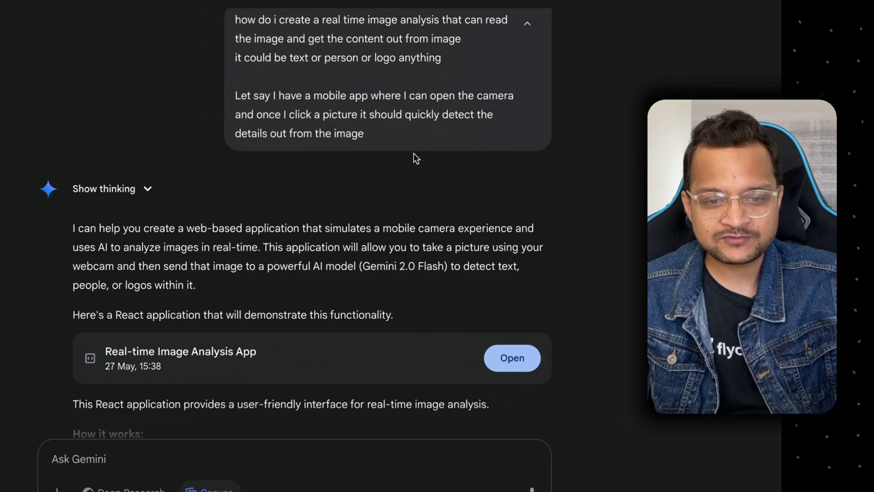
pyautogui.scroll(2, 413, 154)
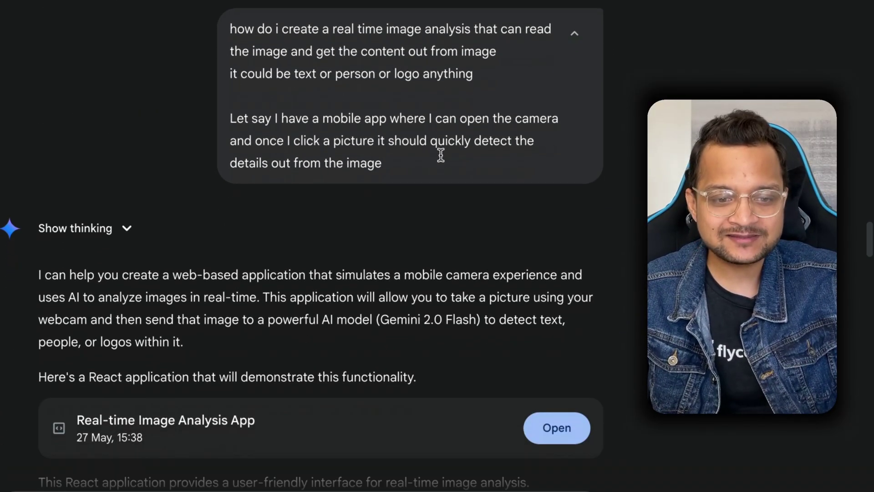
pyautogui.scroll(-5, 441, 157)
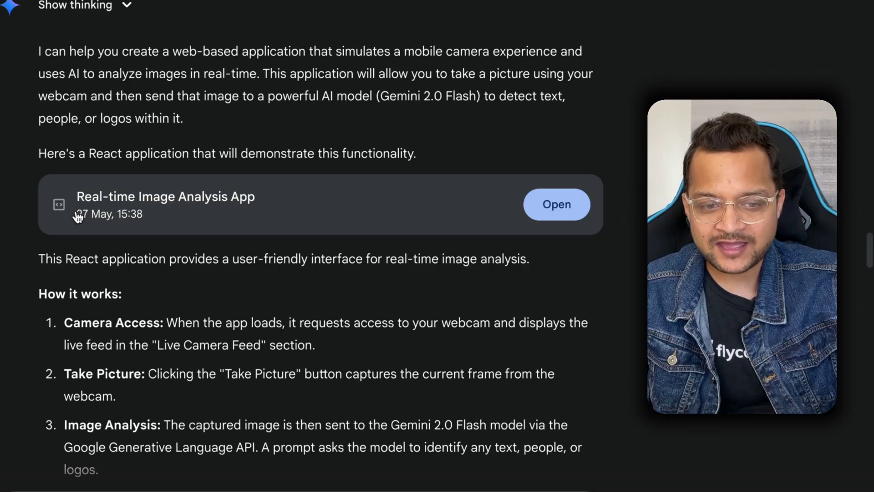
# Step: Open the app, allow webcam access, then browse its React source and close the canvas
pyautogui.click(556, 204)
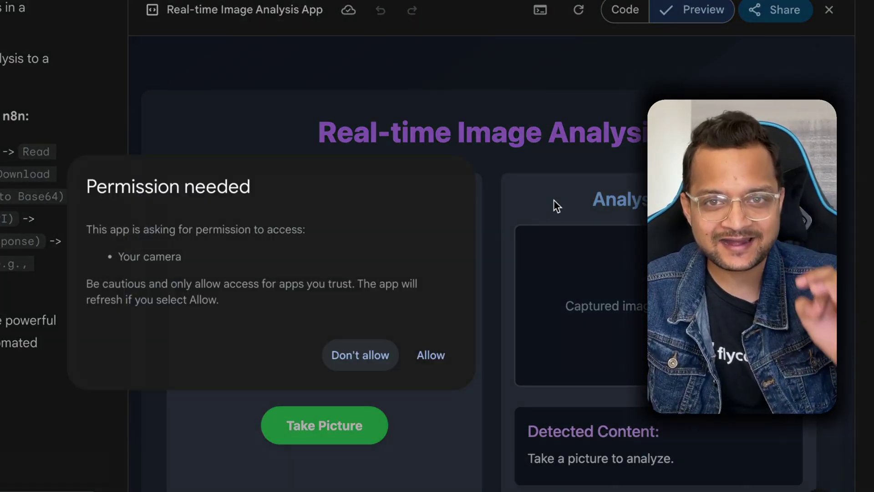
pyautogui.click(436, 354)
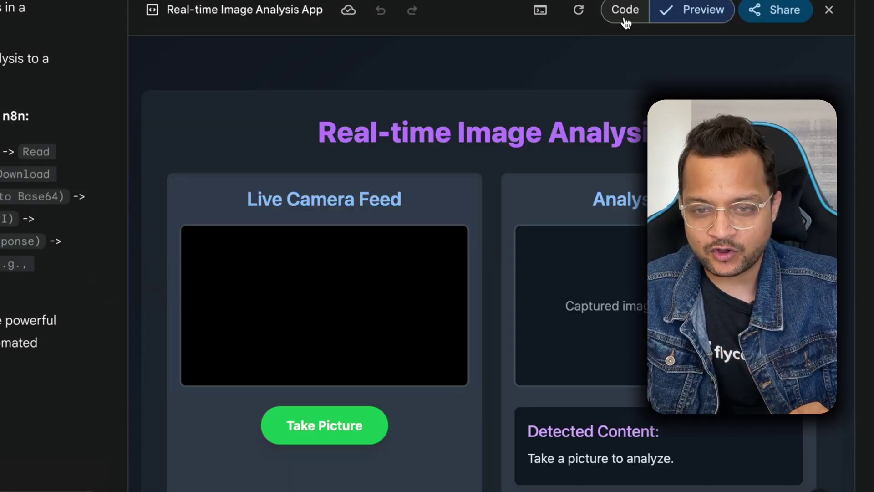
pyautogui.click(625, 14)
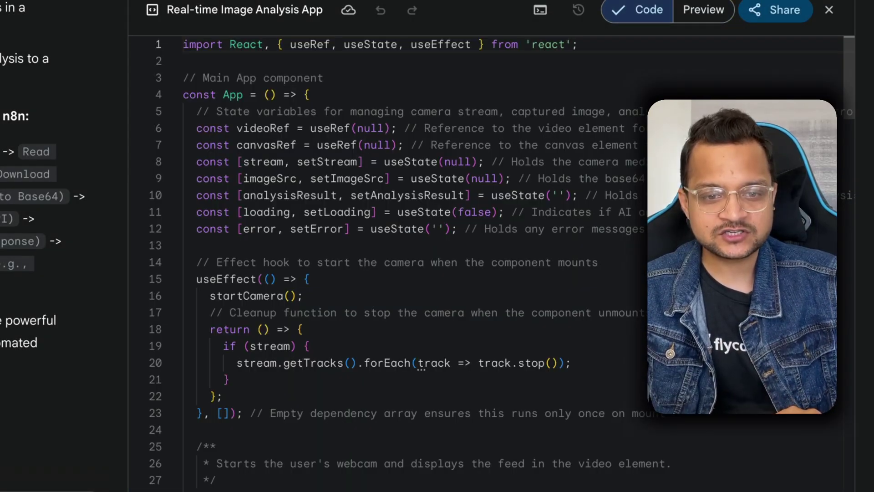
pyautogui.scroll(-5, 845, 113)
pyautogui.scroll(-1, 845, 113)
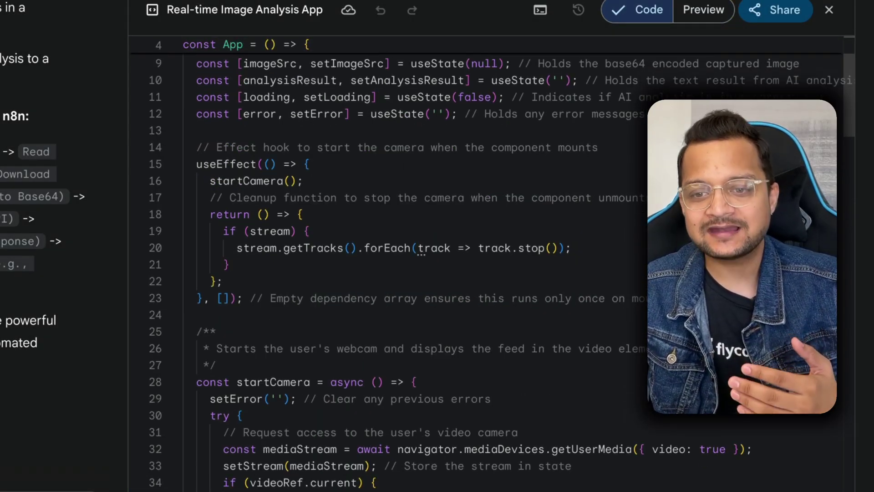
pyautogui.moveTo(845, 113); pyautogui.dragTo(846, 487)
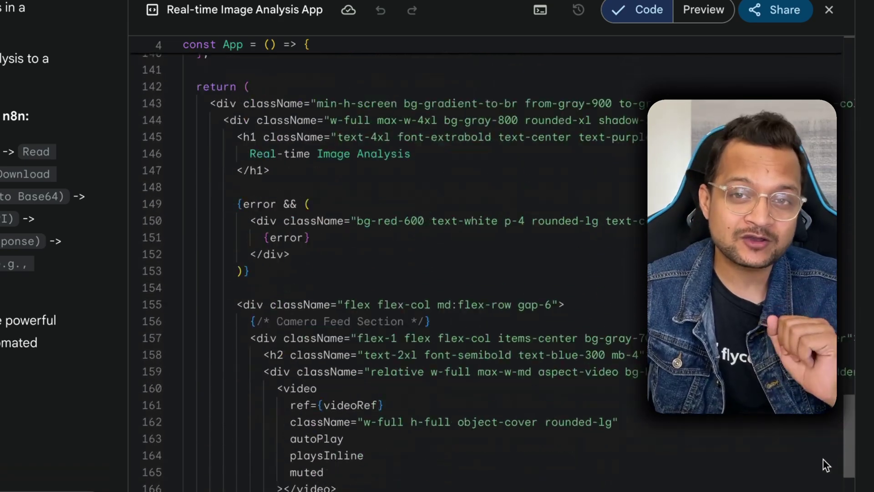
pyautogui.moveTo(846, 483)
pyautogui.mouseDown()
pyautogui.moveTo(858, 101)
pyautogui.moveTo(833, 23)
pyautogui.mouseUp()
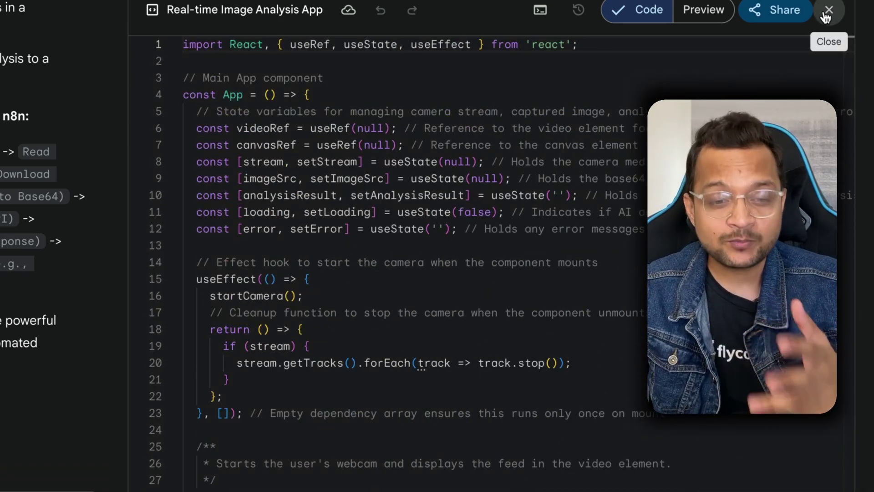
pyautogui.click(829, 10)
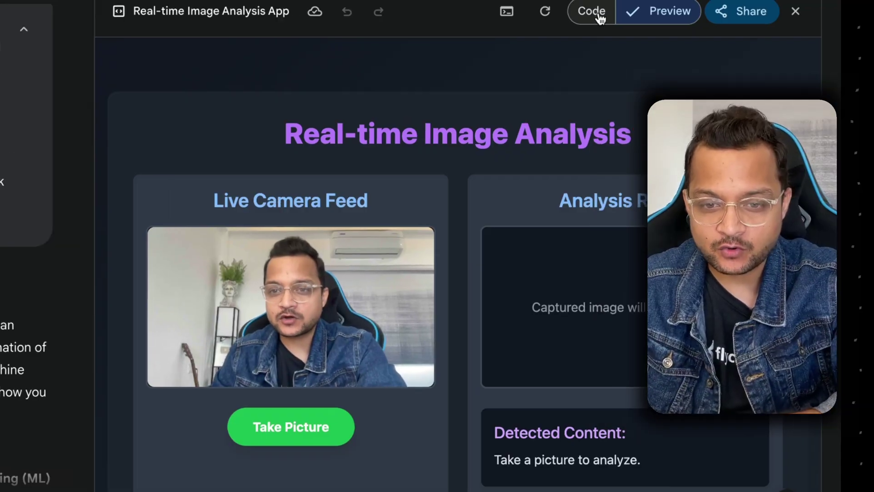
# Step: Scroll through the app's source and highlight the camera-access code
pyautogui.click(625, 10)
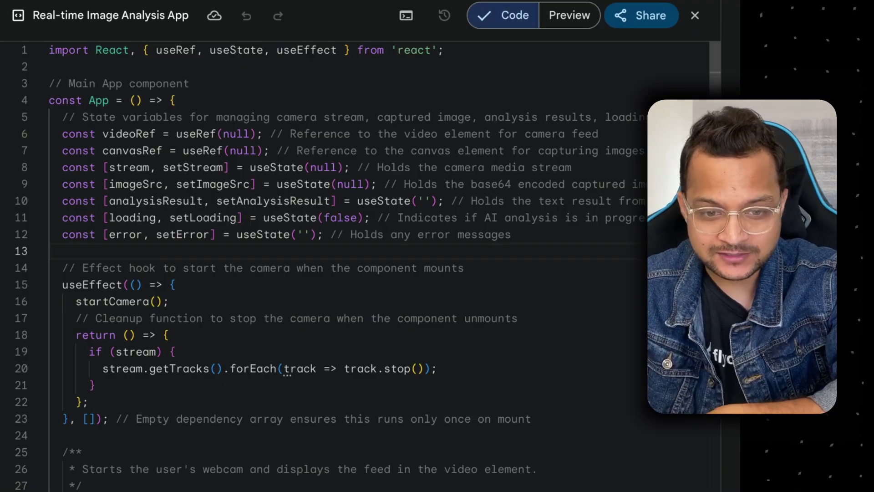
pyautogui.scroll(-1, 360, 266)
pyautogui.scroll(-2, 360, 267)
pyautogui.scroll(-1, 360, 267)
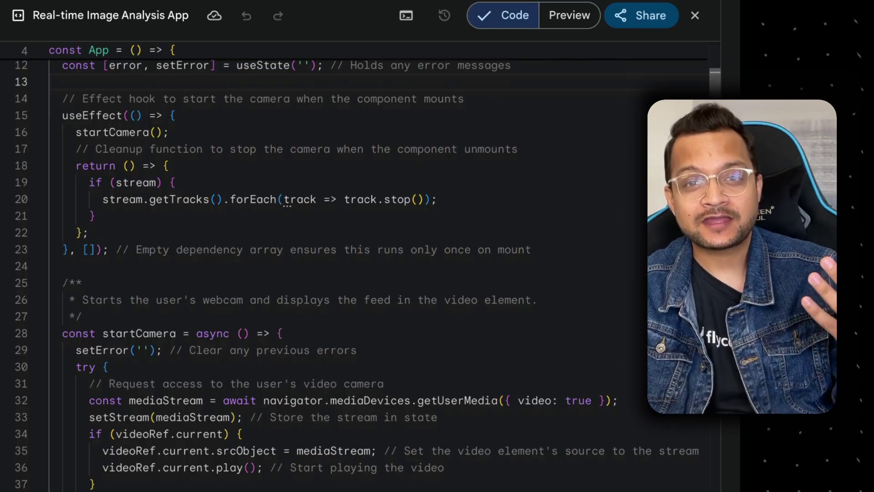
pyautogui.scroll(-4, 360, 267)
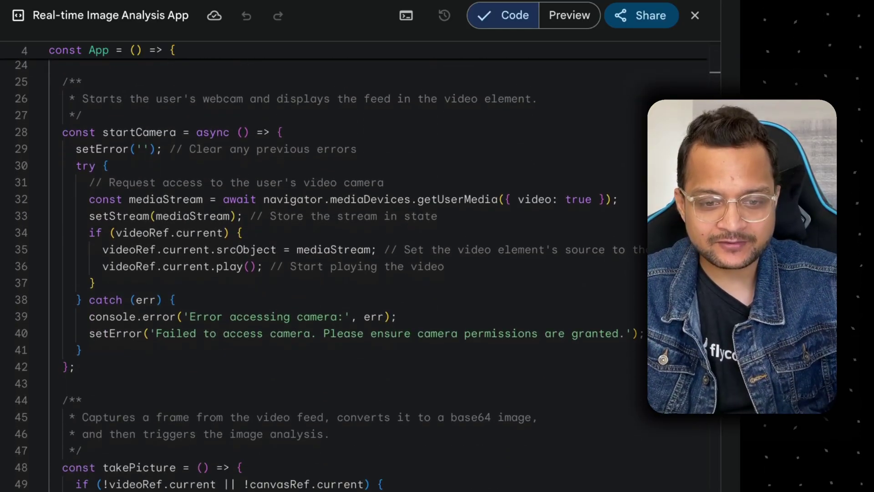
pyautogui.moveTo(163, 162); pyautogui.dragTo(348, 292)
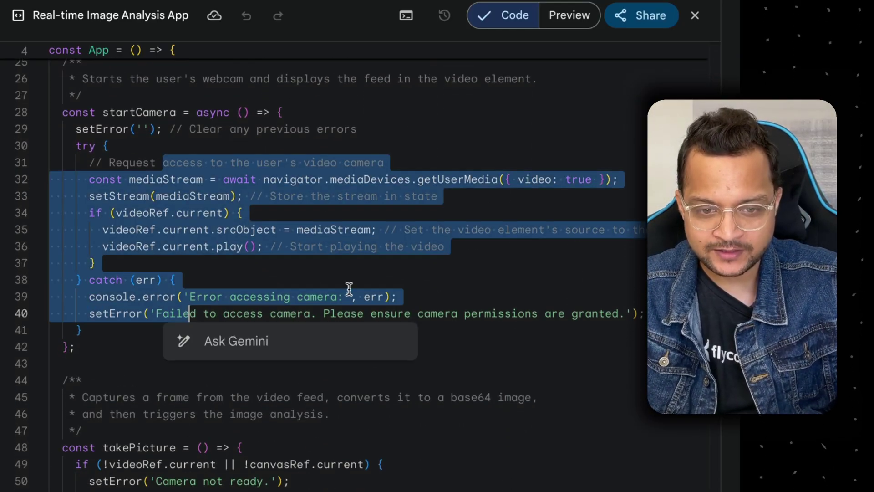
pyautogui.click(350, 297)
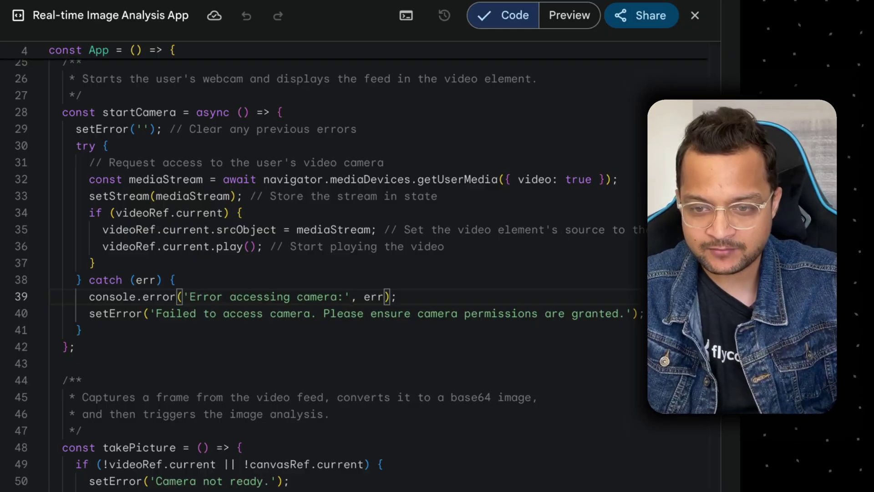
# Step: Scroll to the Gemini API endpoint and highlight its comment and the model path in apiUrl
pyautogui.scroll(-1, 360, 267)
pyautogui.scroll(-3, 360, 266)
pyautogui.scroll(-3, 360, 266)
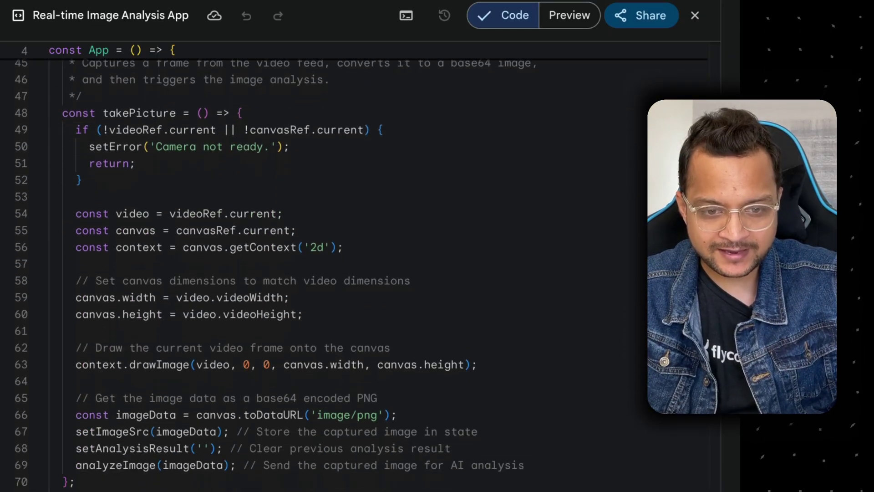
pyautogui.scroll(-5, 359, 266)
pyautogui.scroll(-5, 360, 266)
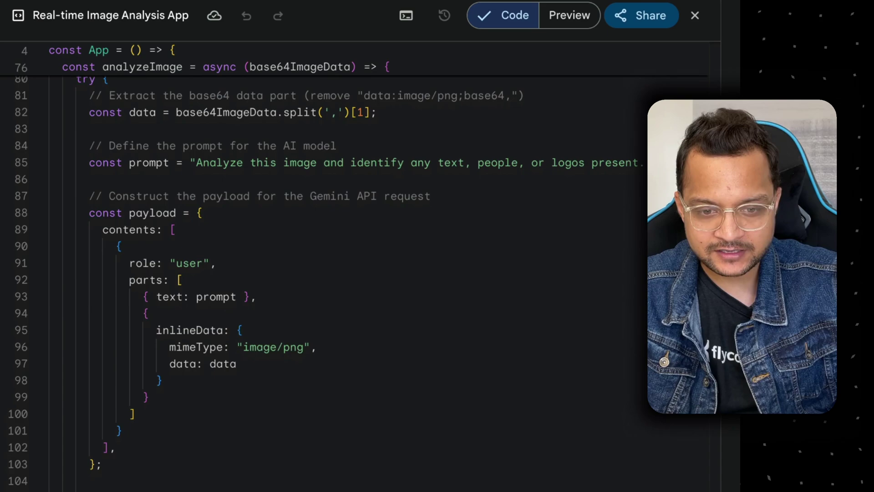
pyautogui.scroll(-6, 360, 266)
pyautogui.scroll(-1, 569, 282)
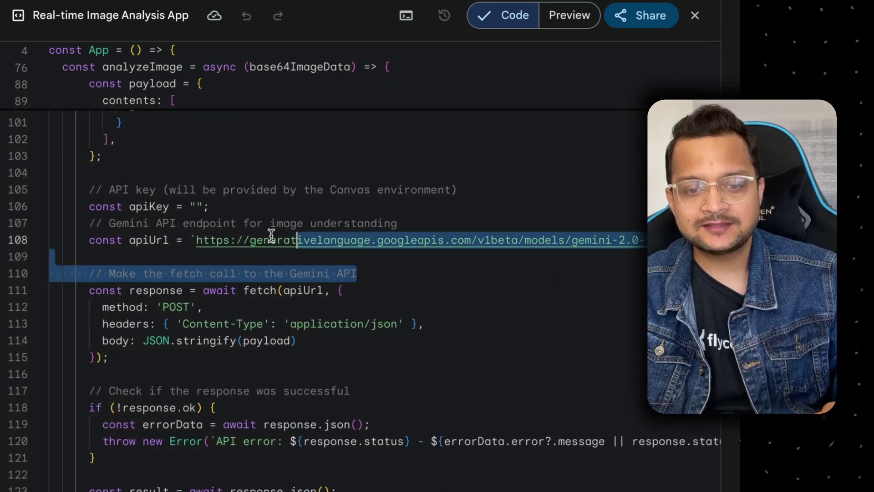
pyautogui.moveTo(272, 236); pyautogui.dragTo(246, 224)
pyautogui.click(421, 212)
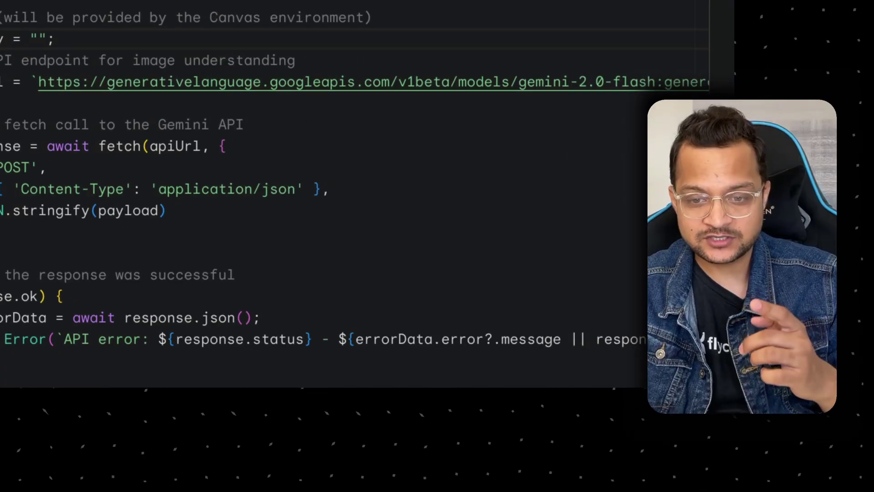
pyautogui.moveTo(111, 87); pyautogui.dragTo(670, 87)
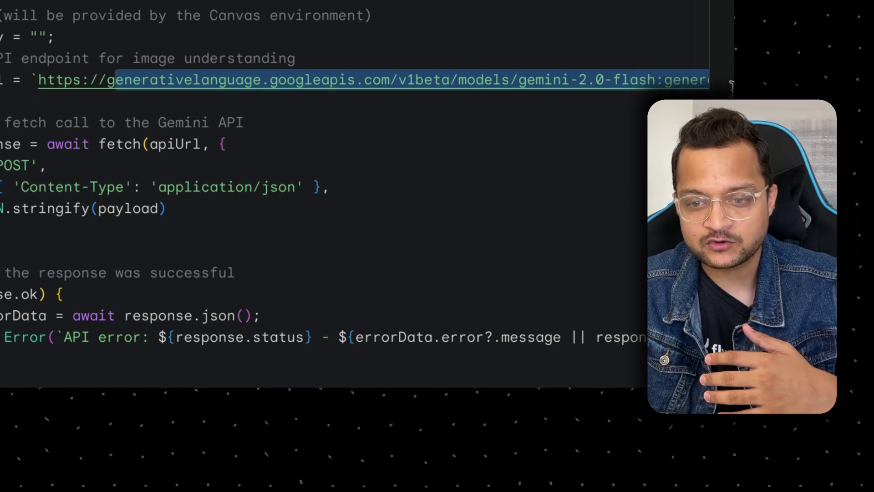
pyautogui.click(498, 112)
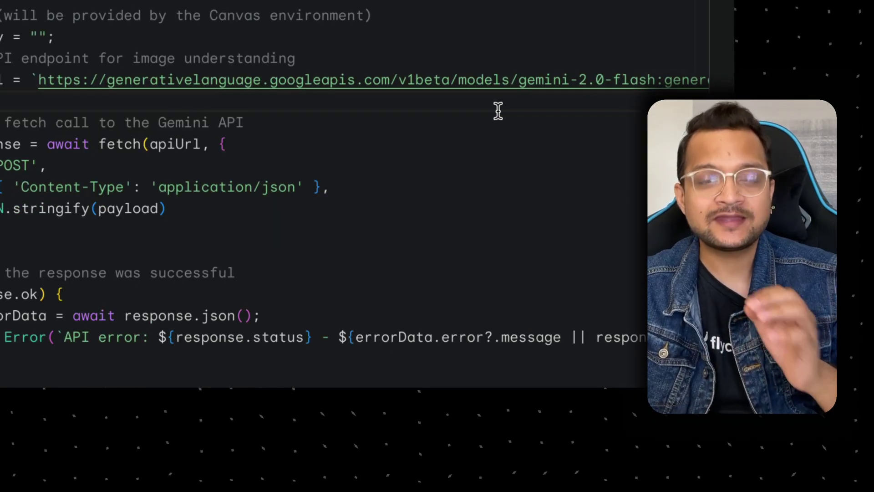
# Step: Change the apiUrl model to gemini-2.5-flash, then type 'googi ai' in a new tab
pyautogui.press('Up')
pyautogui.press('End')
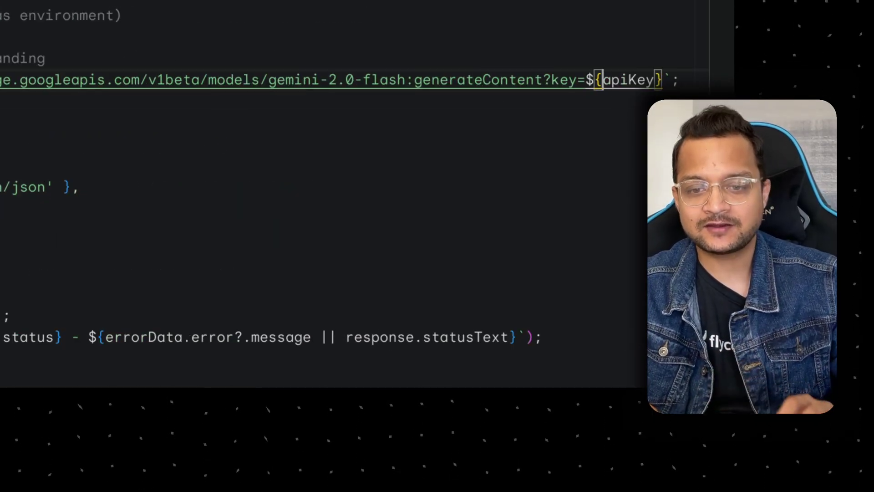
pyautogui.press('Left')
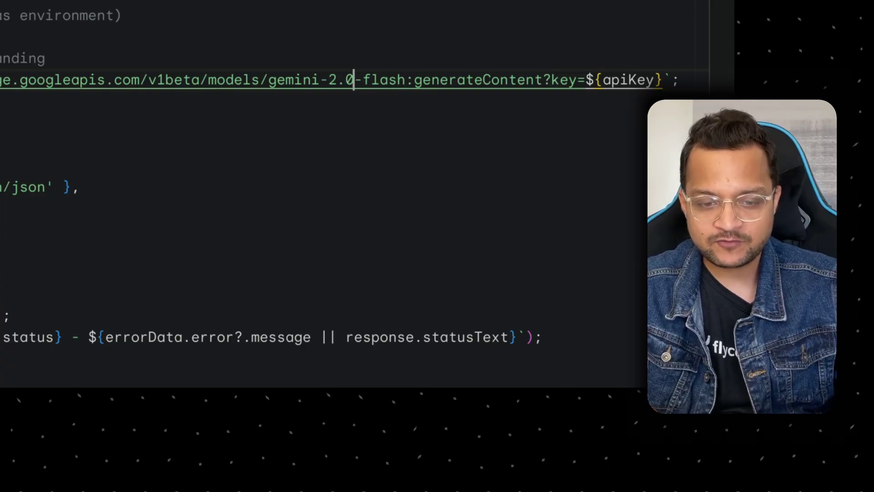
pyautogui.write('-2.5')
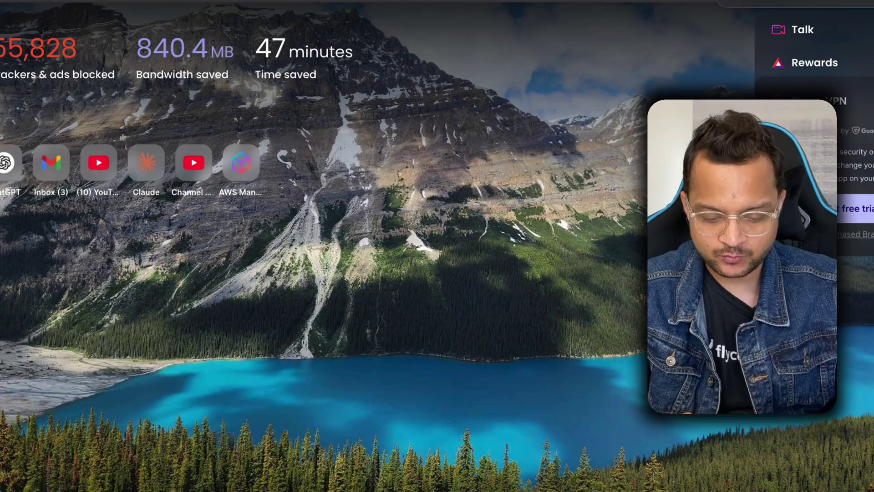
pyautogui.write('goog')
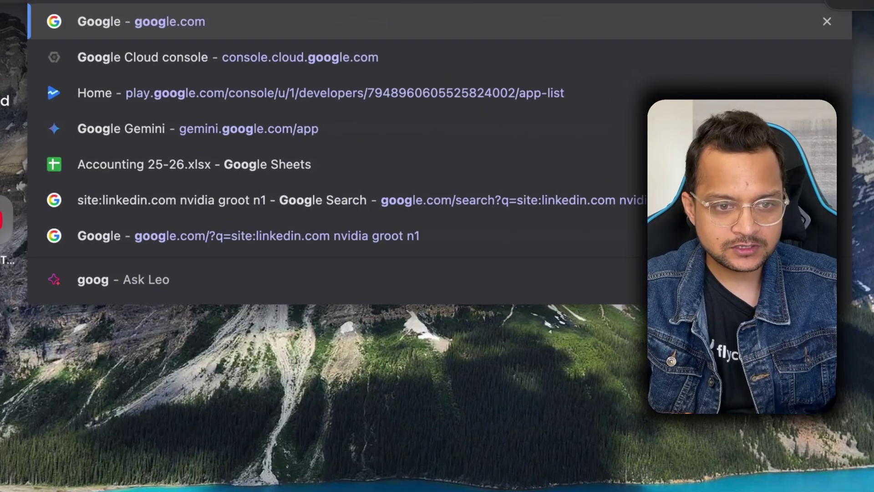
pyautogui.write('i ai')
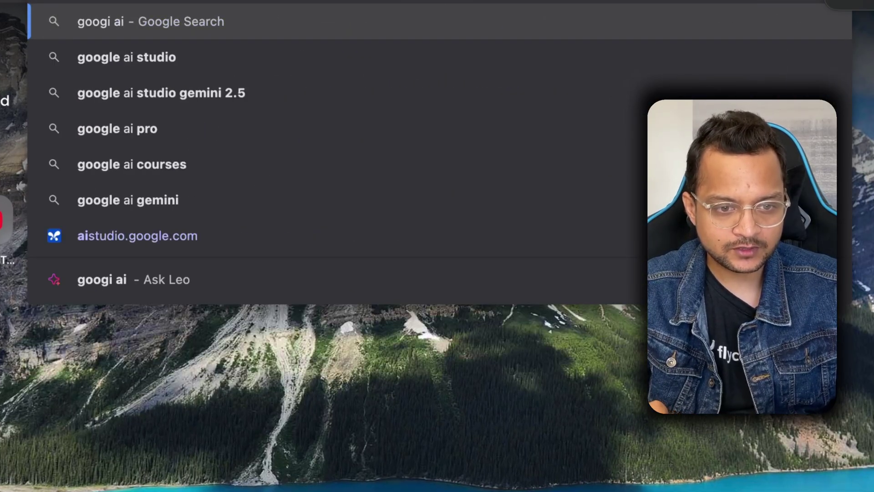
# Step: Go to aistudio.google.com from the address bar suggestions
pyautogui.press('Down')
pyautogui.press('Down')
pyautogui.press('Down')
pyautogui.press('Down')
pyautogui.press('Up')
pyautogui.press('Return')
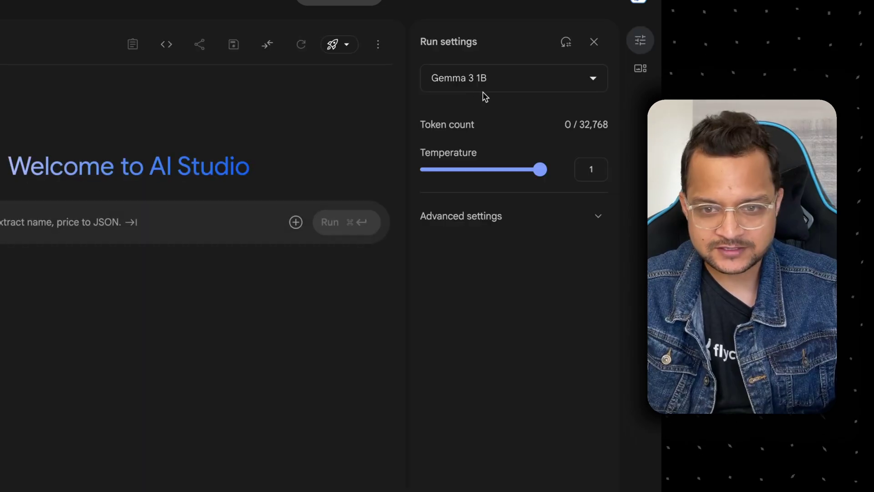
# Step: Open the Run settings model list and expand the Gemini 2.5 and 2.0 families
pyautogui.click(494, 87)
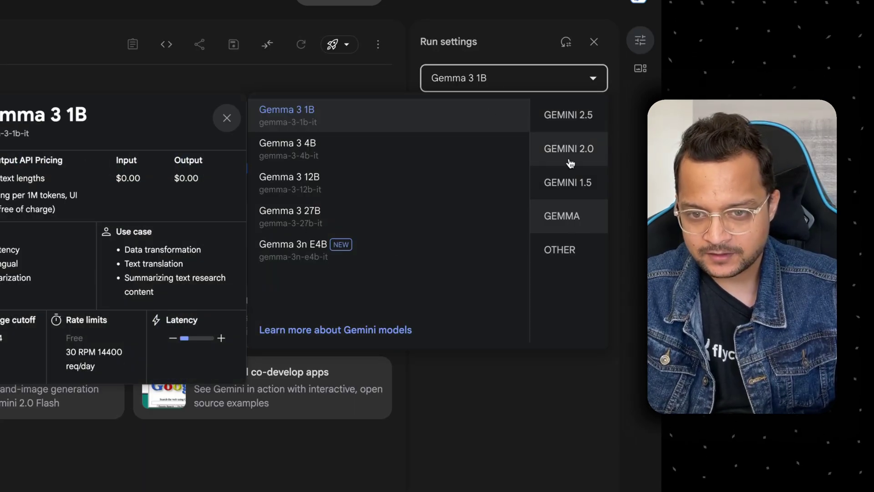
pyautogui.click(570, 117)
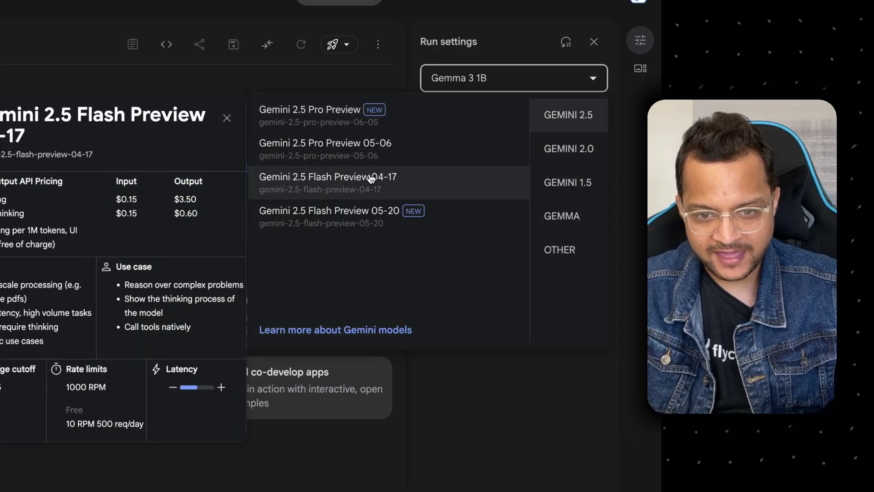
pyautogui.click(575, 152)
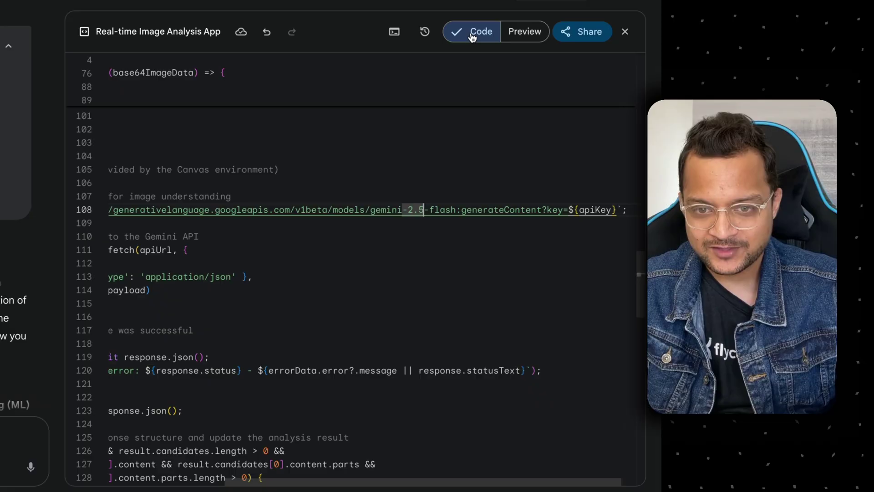
# Step: Run the app preview and take a picture, which returns an API 403 error
pyautogui.hscroll(-2, 485, 182)
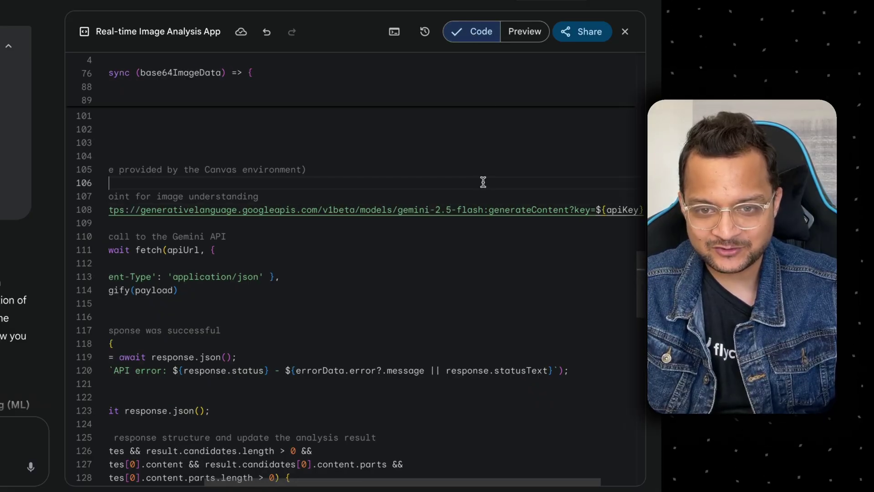
pyautogui.click(524, 31)
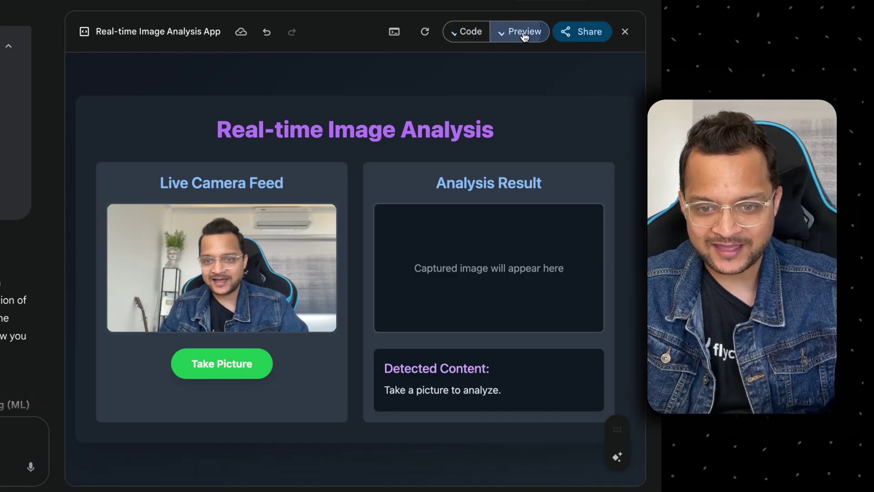
pyautogui.click(210, 368)
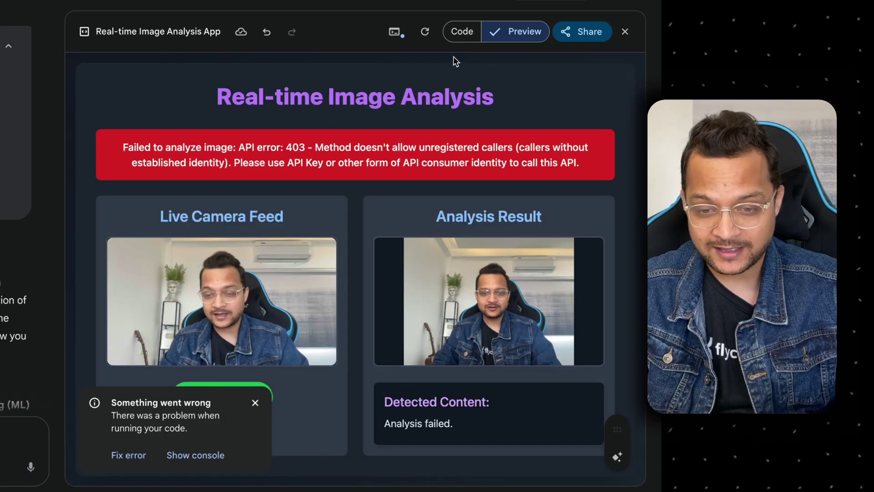
# Step: In the code, delete the 5 from gemini-2.5 in the API endpoint URL
pyautogui.click(473, 39)
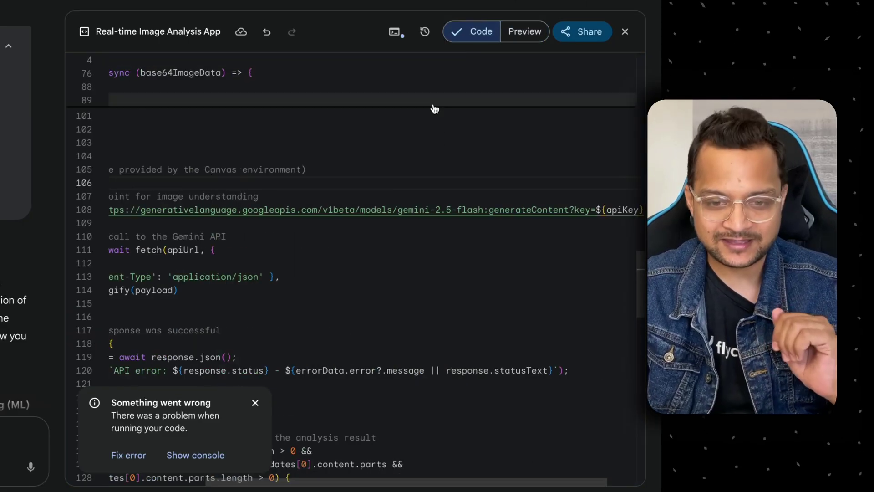
pyautogui.click(475, 227)
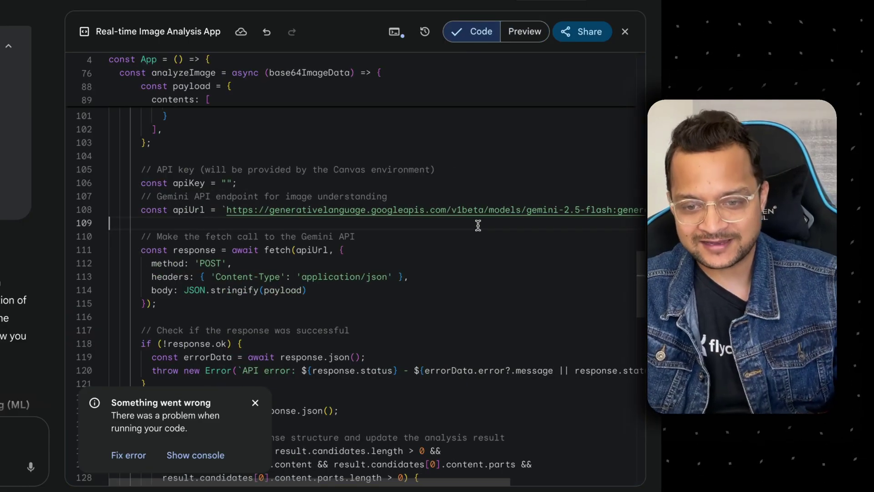
pyautogui.press('BackSpace')
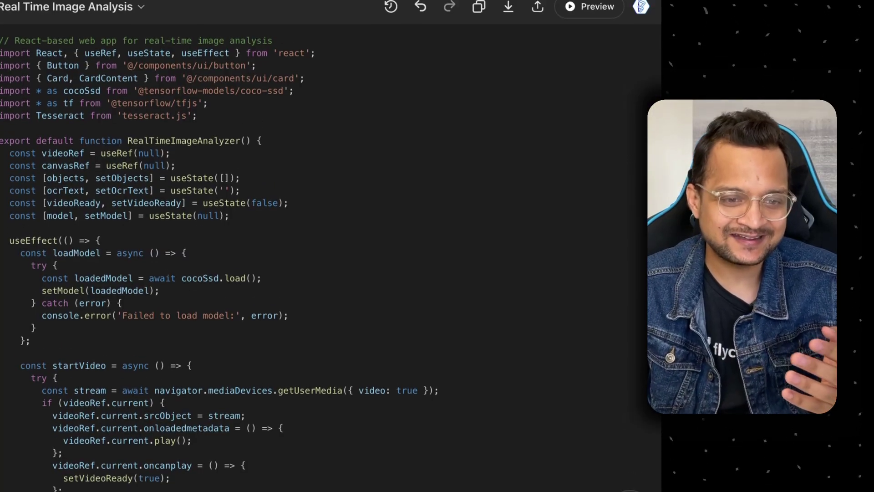
# Step: Run ChatGPT's canvas code in Preview twice, then request Fix bug on the last console error
pyautogui.click(681, 30)
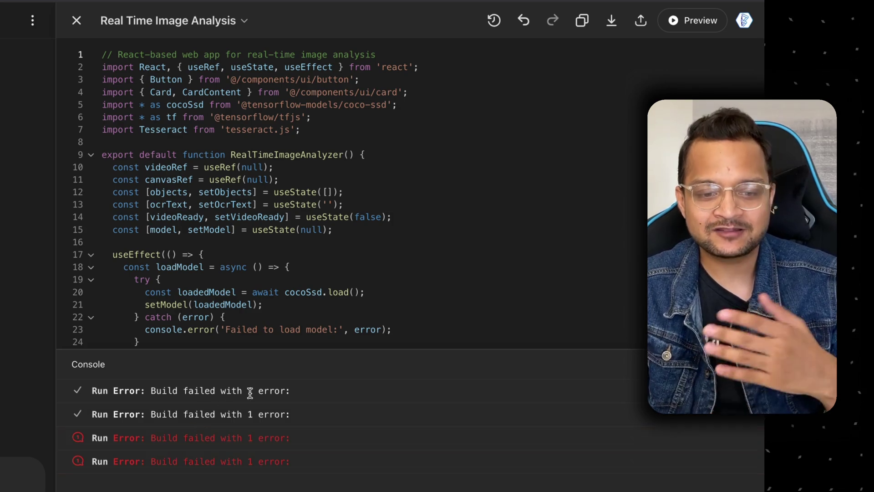
pyautogui.click(669, 21)
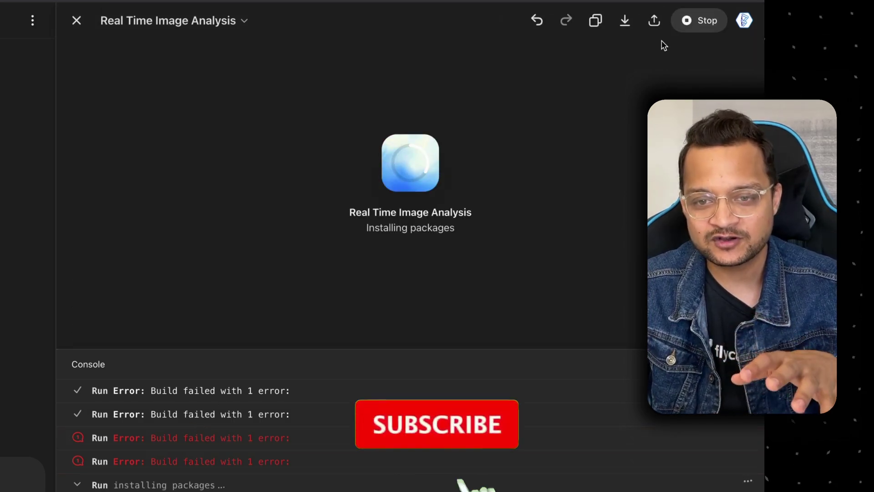
pyautogui.click(292, 475)
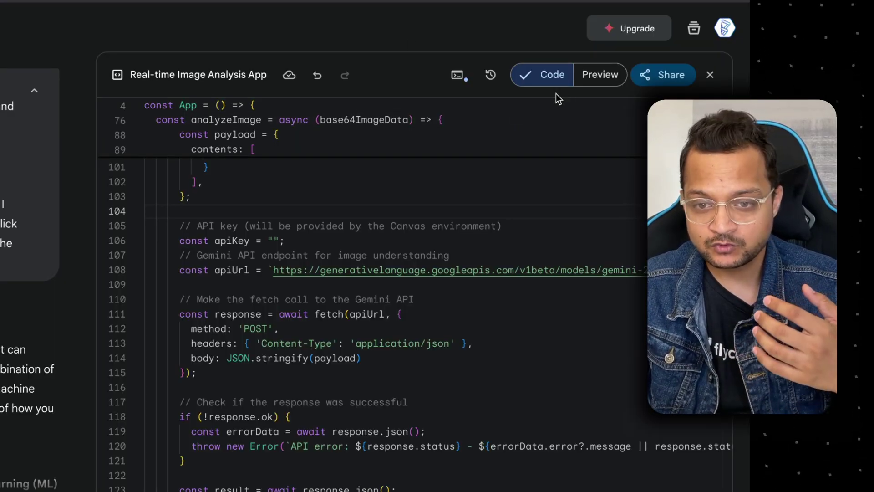
# Step: Load two images, including expensor new logo.png, into Claude's app, then switch to the Gemini tab
pyautogui.click(595, 77)
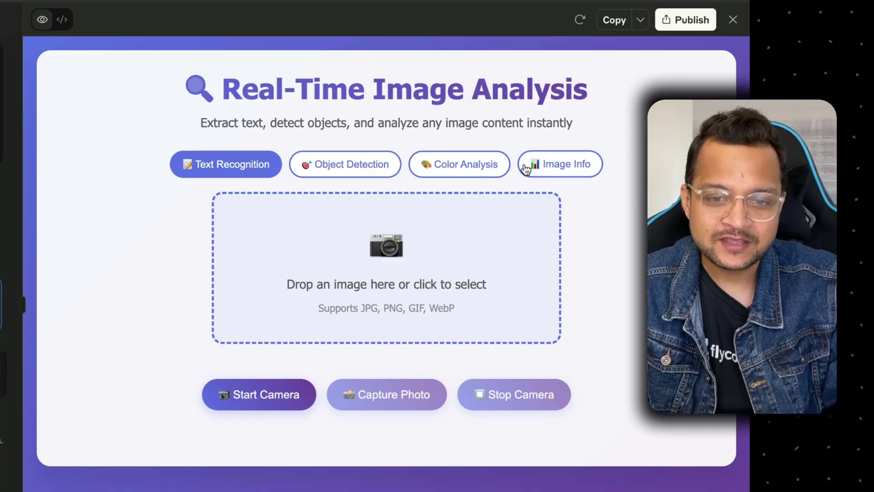
pyautogui.click(312, 305)
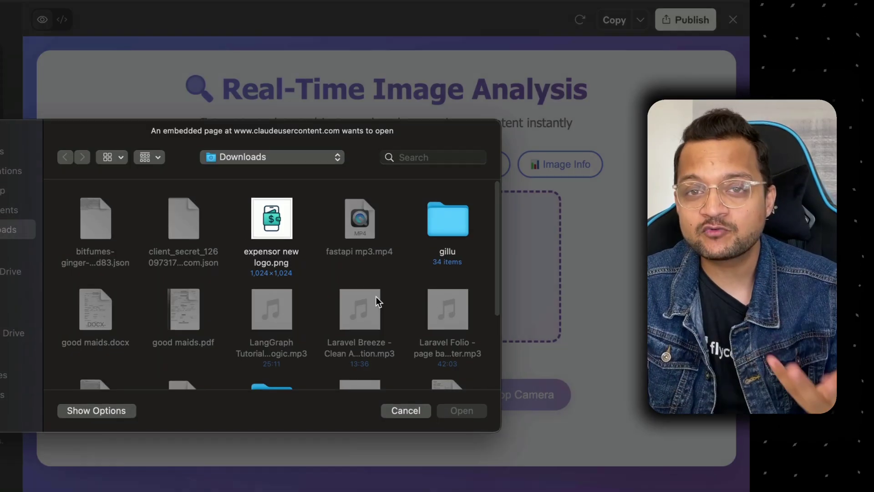
pyautogui.doubleClick(260, 205)
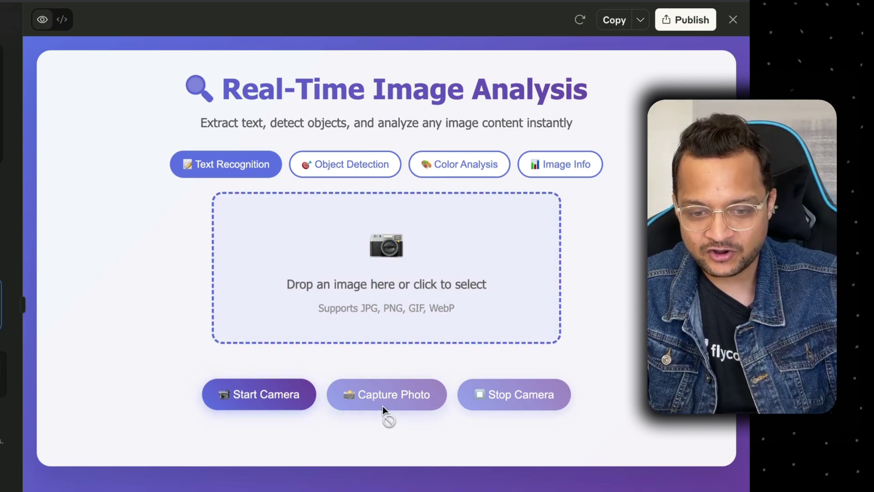
pyautogui.click(420, 321)
pyautogui.doubleClick(270, 208)
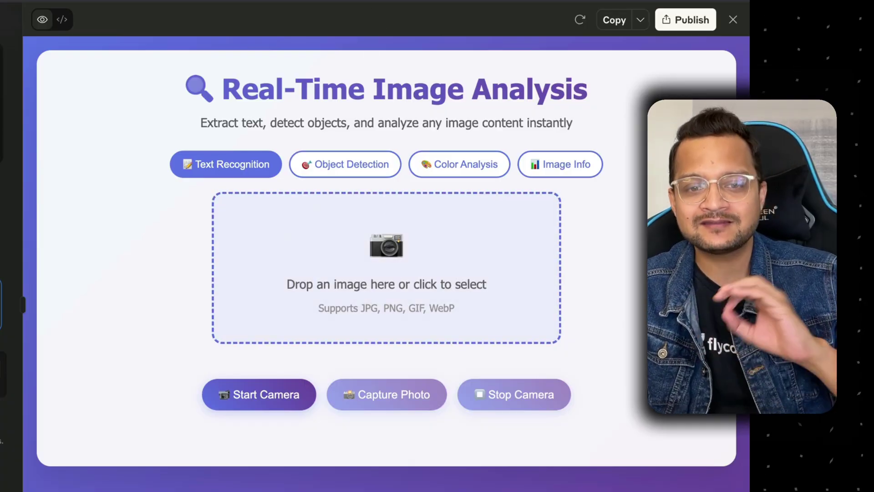
pyautogui.click(340, 10)
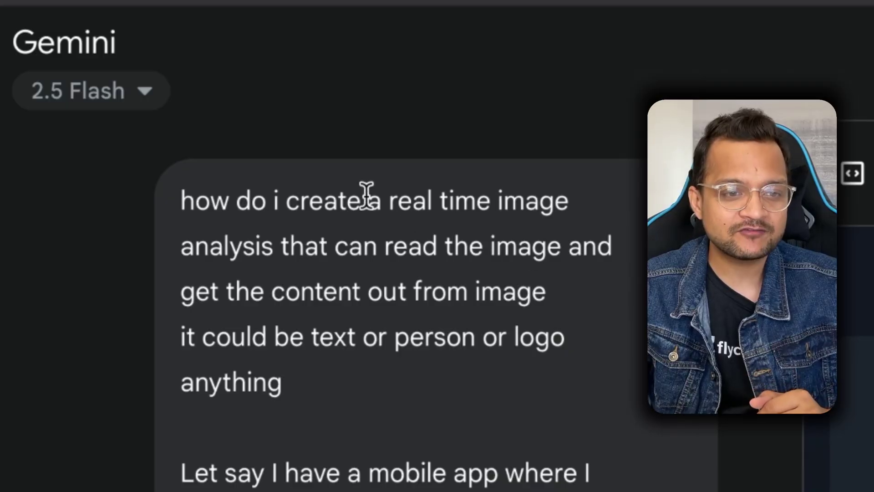
# Step: Check the 2.5 Flash model list without changing it, then scroll back to the app card
pyautogui.click(135, 108)
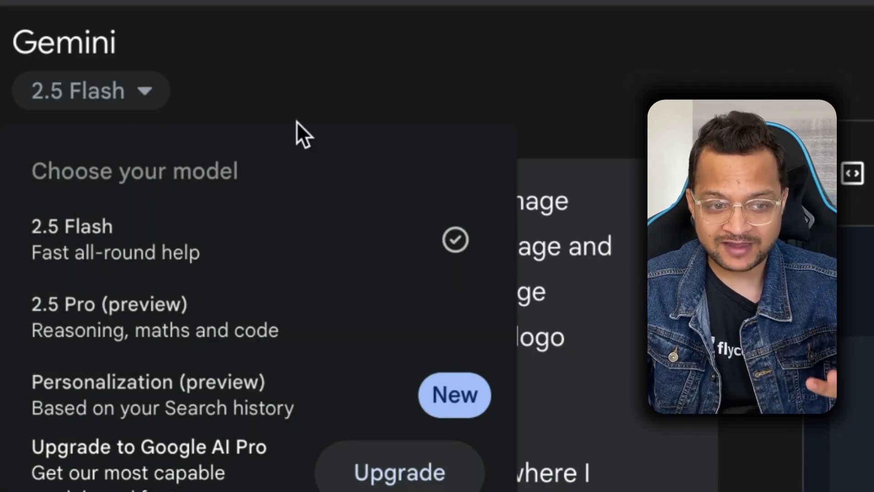
pyautogui.click(393, 108)
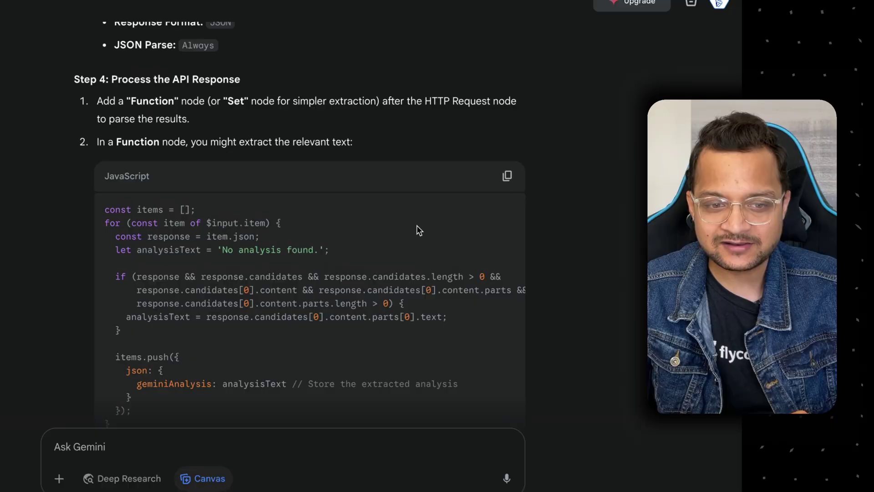
pyautogui.scroll(-10, 417, 225)
pyautogui.scroll(10, 416, 225)
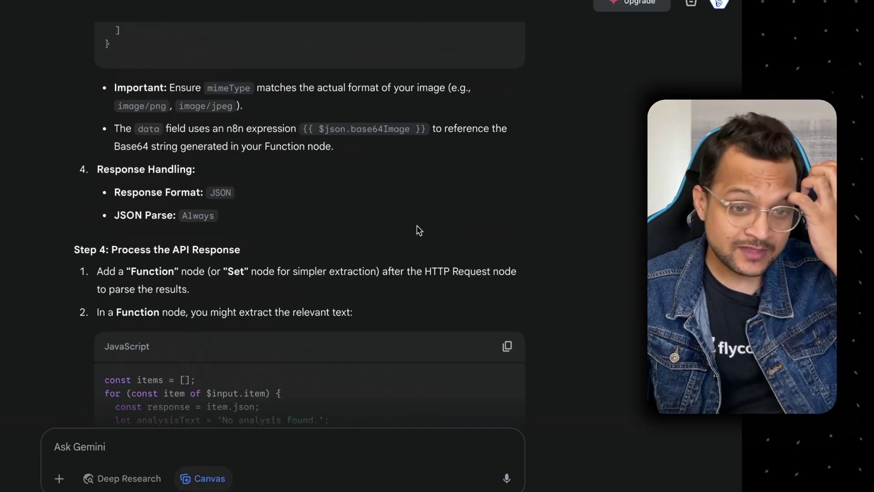
pyautogui.scroll(8, 417, 225)
pyautogui.scroll(8, 417, 225)
pyautogui.scroll(8, 417, 225)
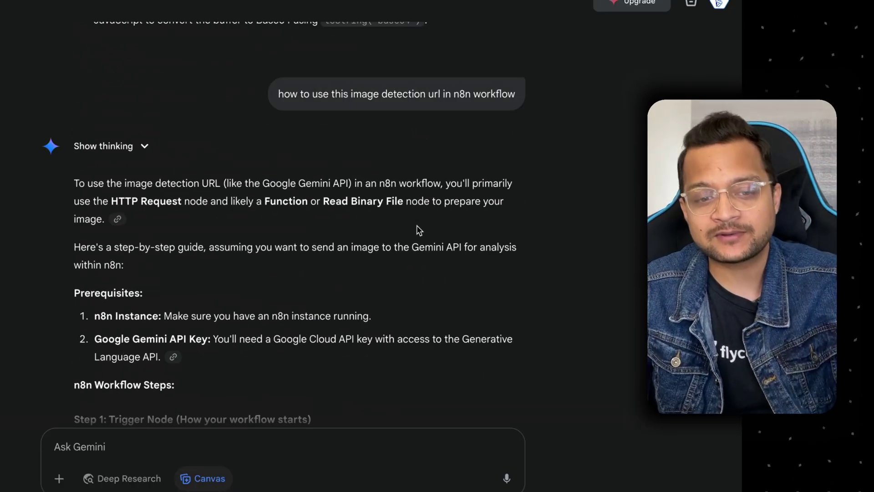
pyautogui.scroll(-15, 416, 225)
pyautogui.scroll(5, 419, 230)
pyautogui.scroll(7, 419, 229)
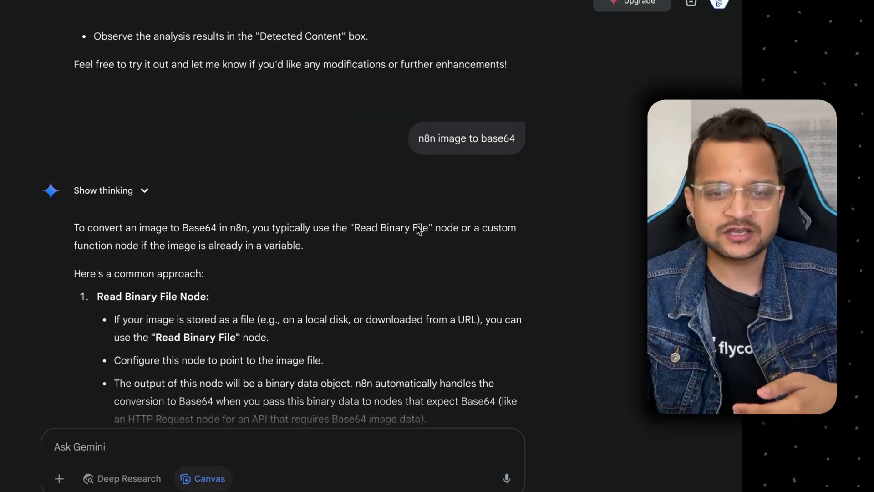
pyautogui.scroll(8, 418, 227)
pyautogui.scroll(8, 417, 224)
pyautogui.scroll(-8, 417, 225)
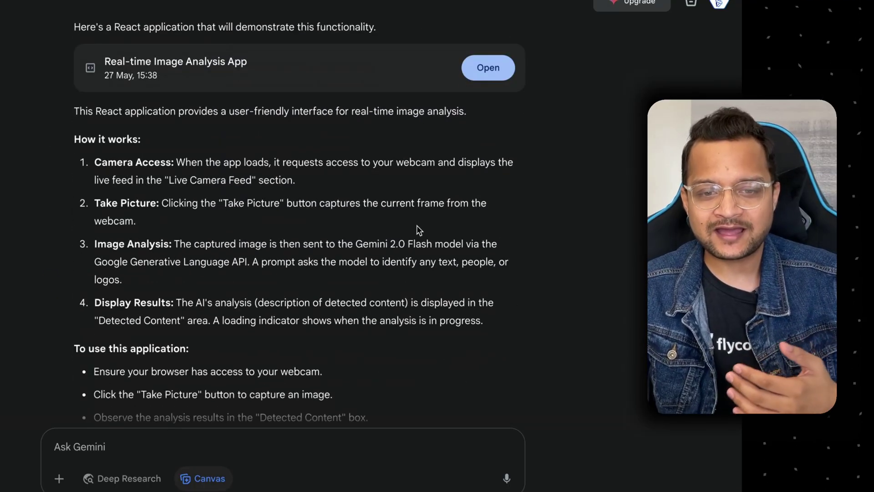
# Step: Reopen the Real-time Image Analysis App and allow it camera access to show the live feed
pyautogui.click(487, 69)
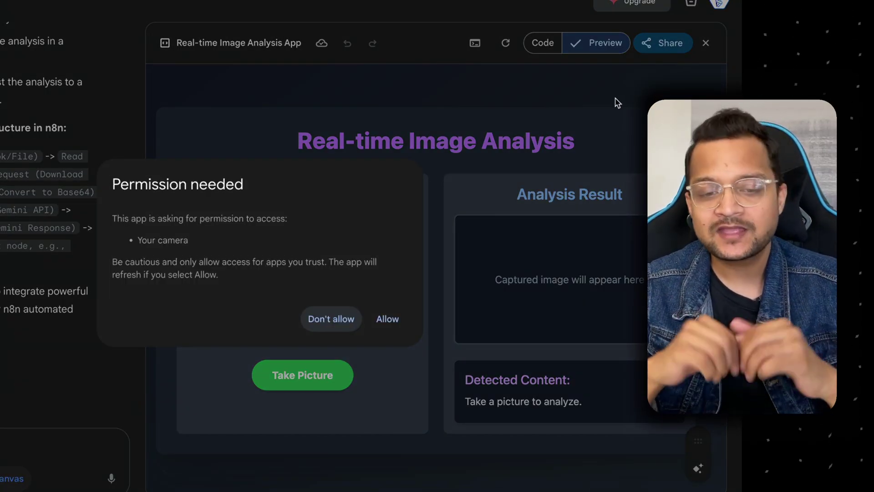
pyautogui.click(400, 322)
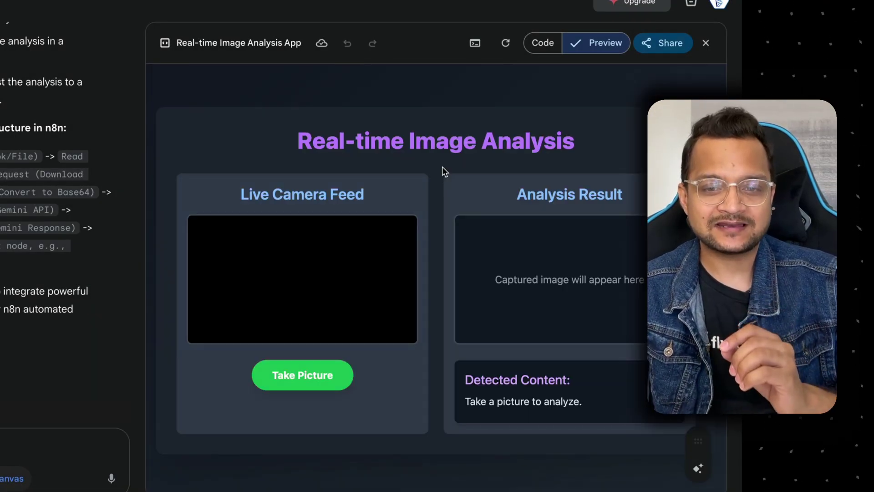